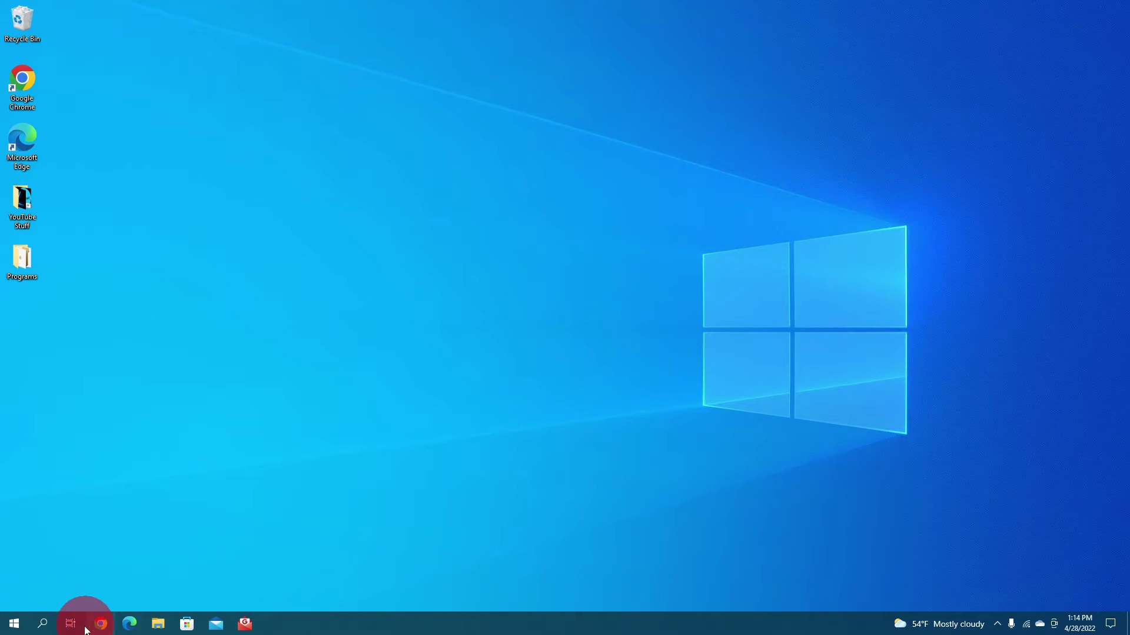
Step: Search Windows for 'defragment' and launch Defragment and Optimize Drives
left_click(43, 622)
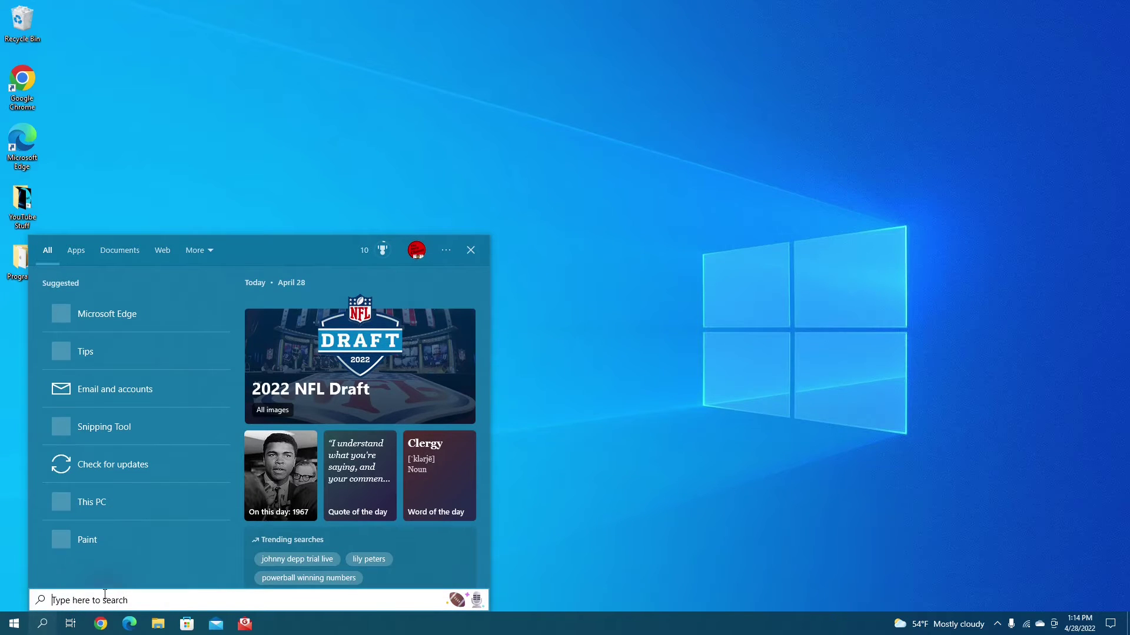
type("defragment")
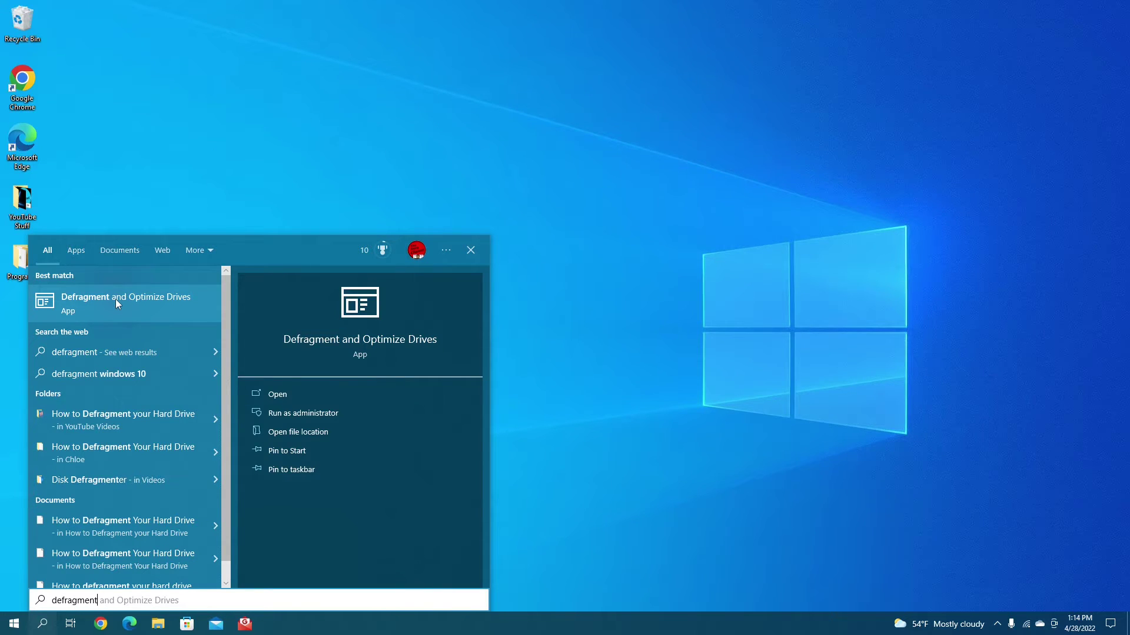
left_click(156, 295)
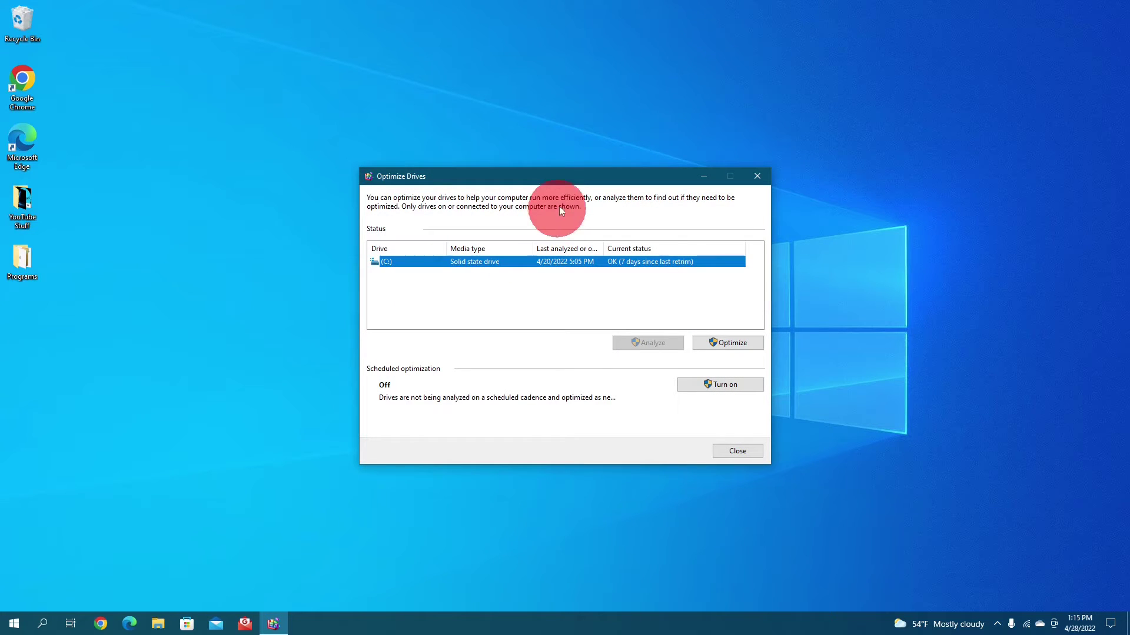
left_click_drag(563, 183, 538, 191)
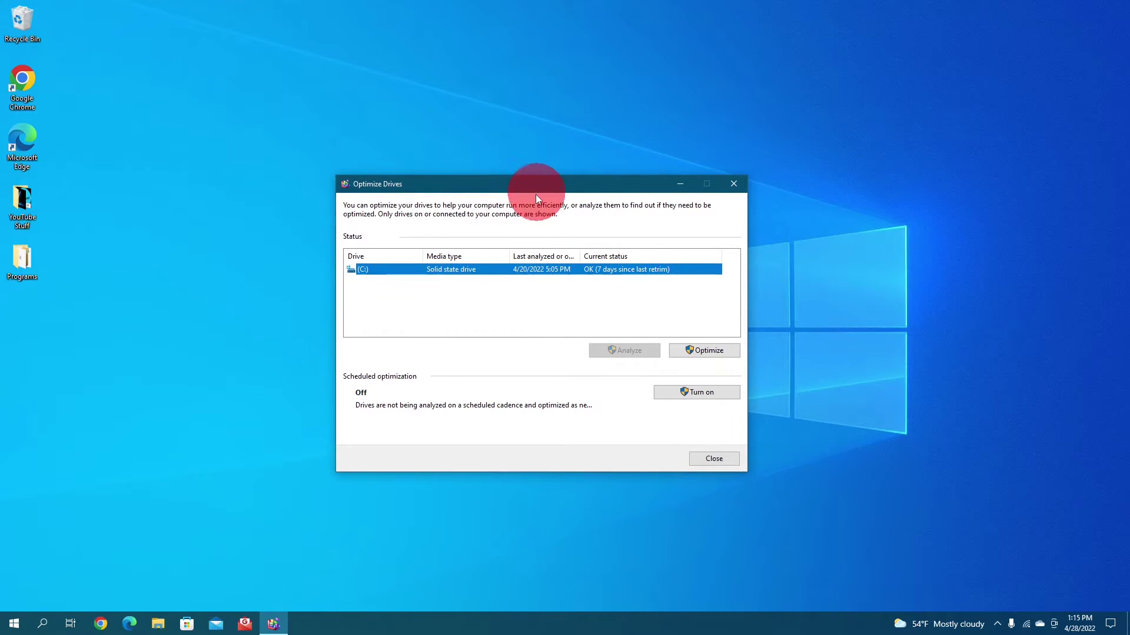
left_click(363, 270)
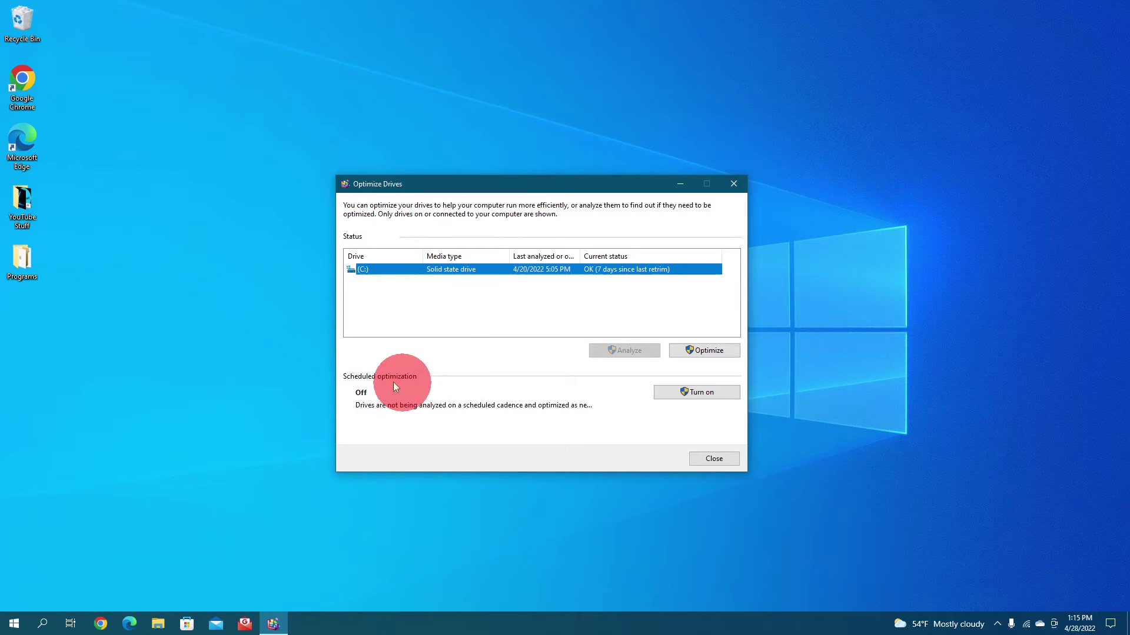
Step: Turn on scheduled optimization running Weekly with drive C: included, and save it
left_click(682, 394)
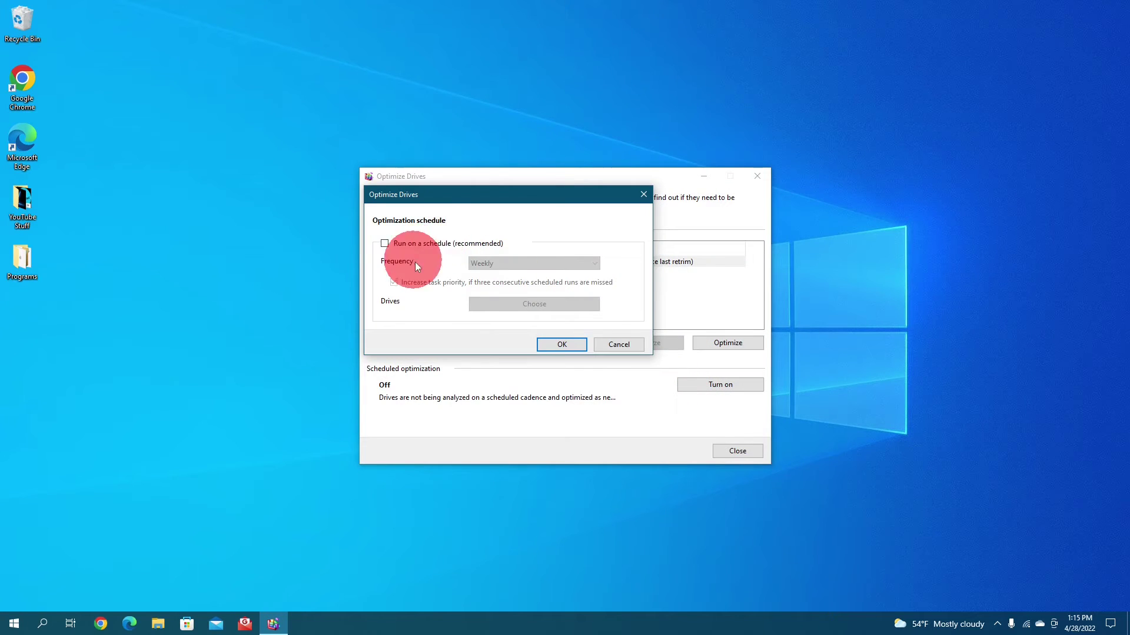
left_click(385, 243)
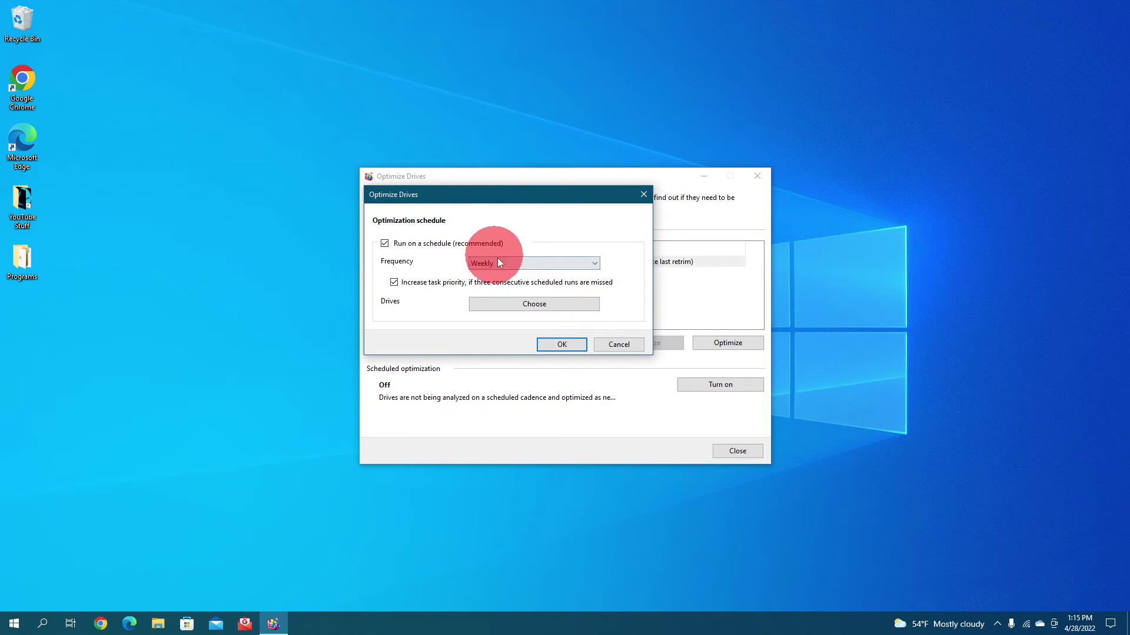
left_click(596, 264)
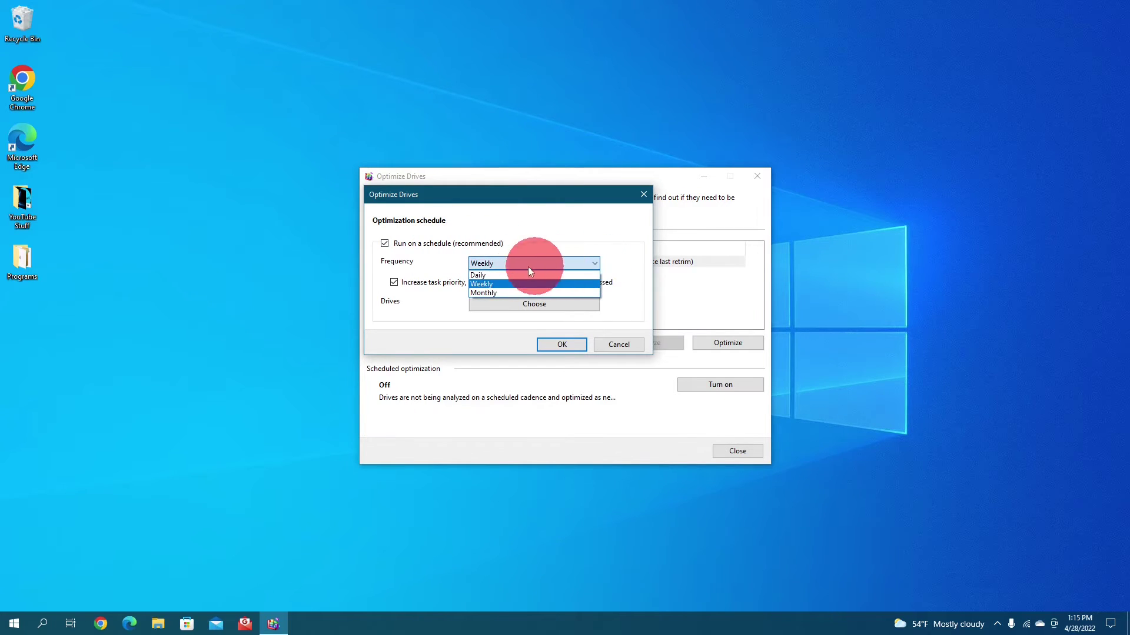
left_click(489, 283)
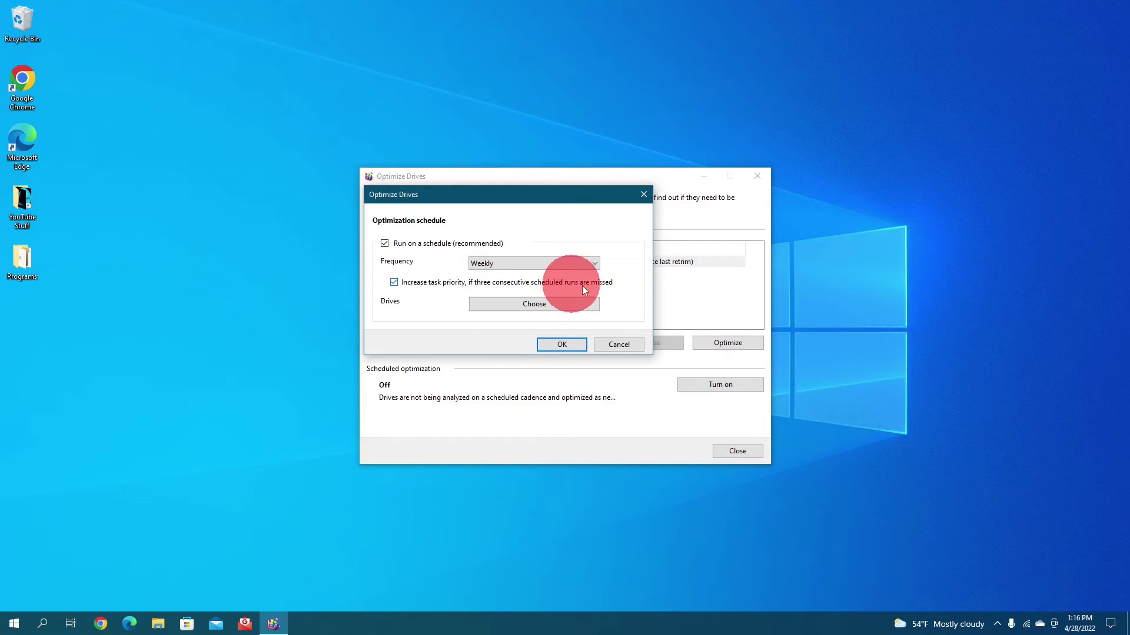
left_click(528, 305)
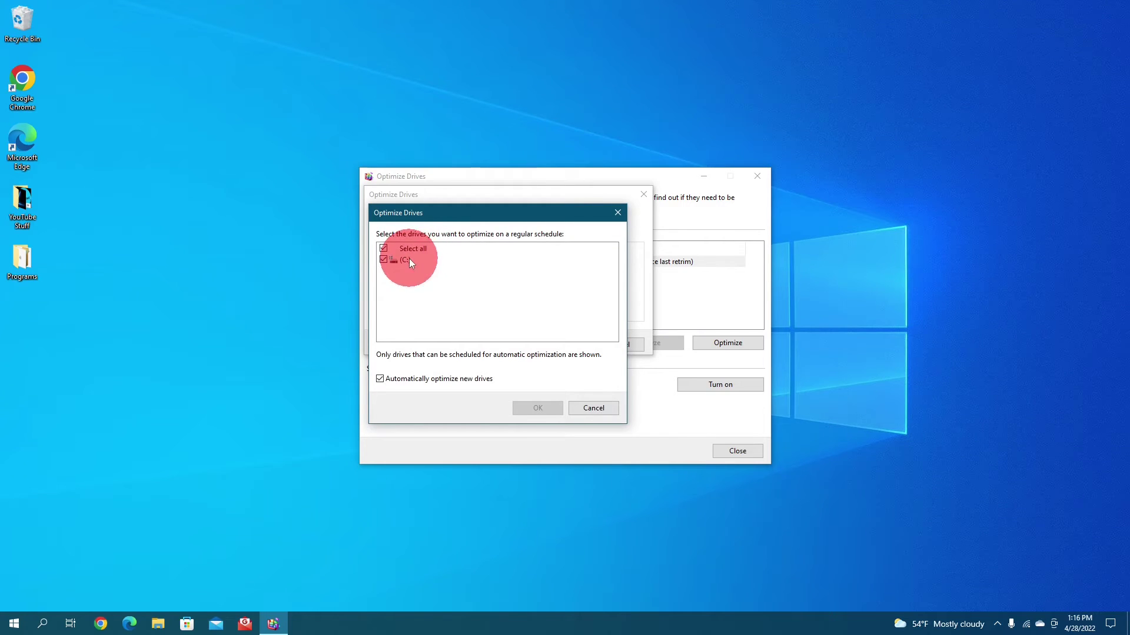
left_click(595, 408)
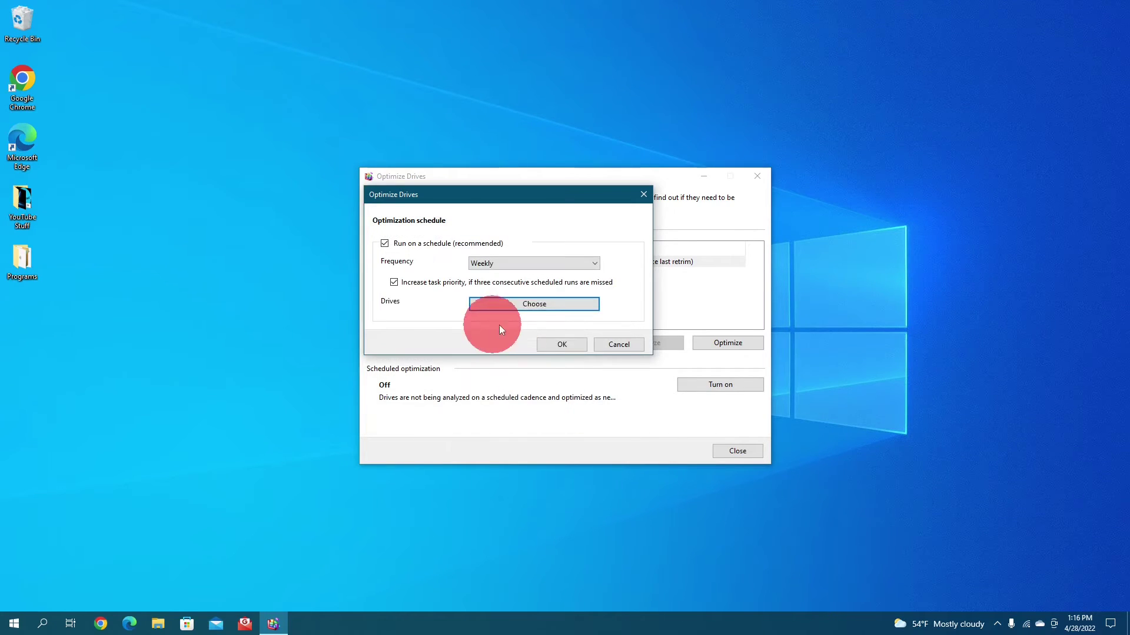
left_click(557, 345)
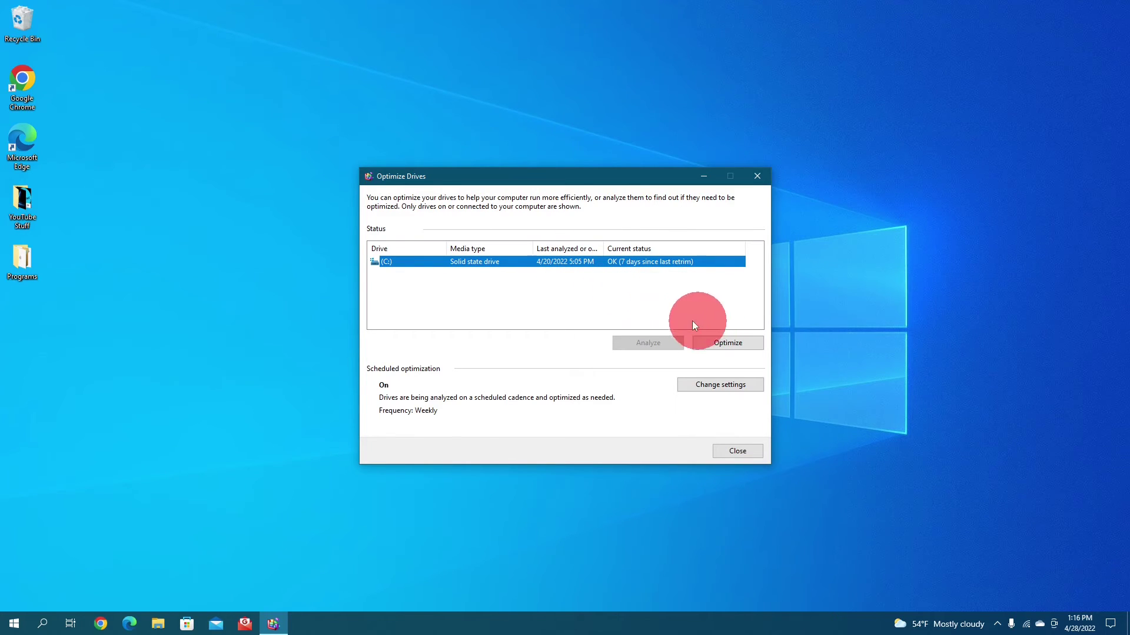
Step: Close the Optimize Drives window
left_click(763, 178)
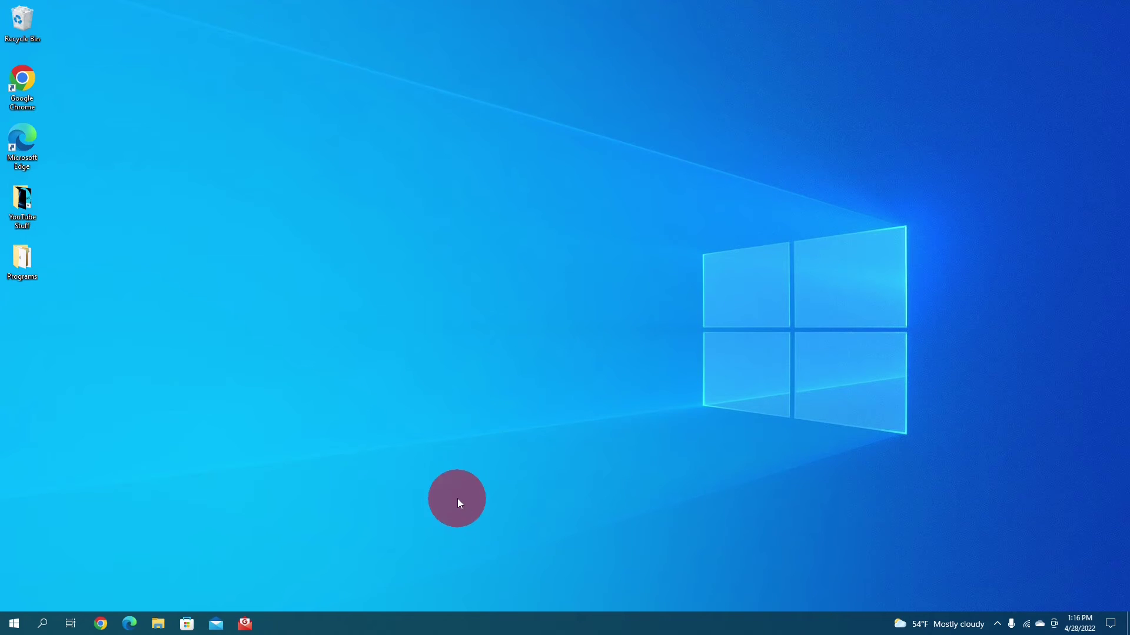
Step: Search 'defr' and pin the Defragment and Optimize Drives result to Start
left_click(42, 623)
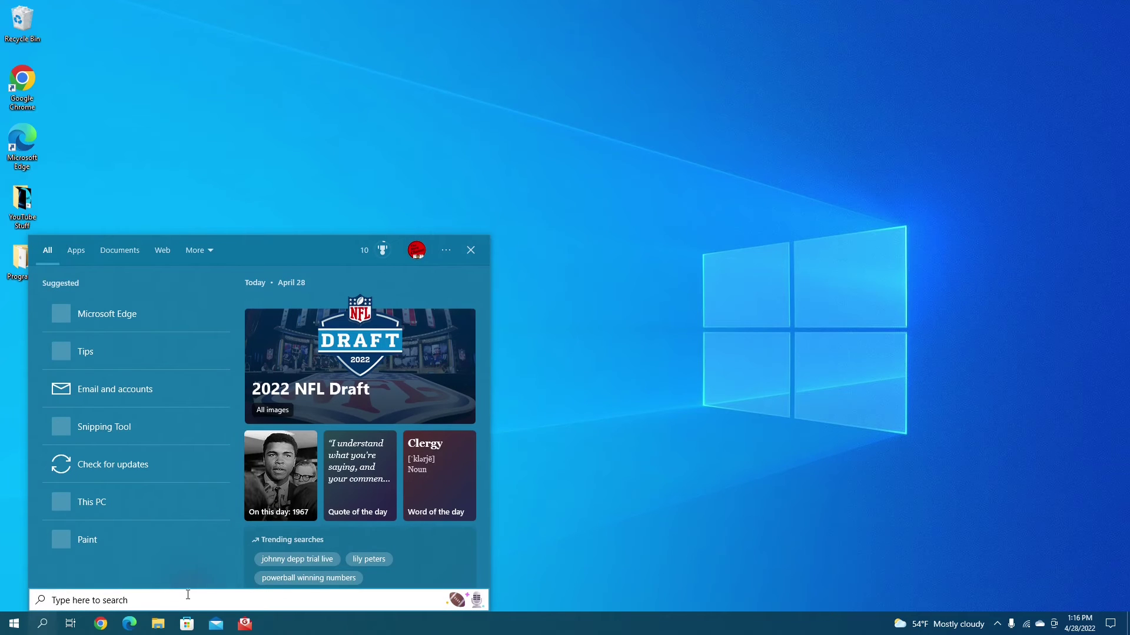
type("defr")
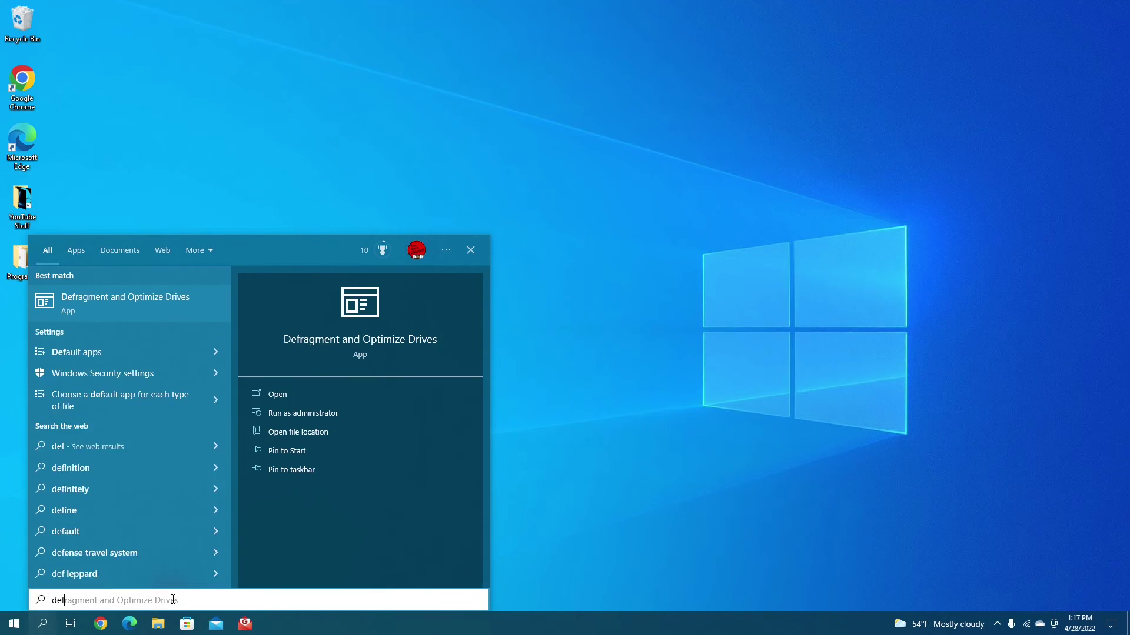
right_click(165, 298)
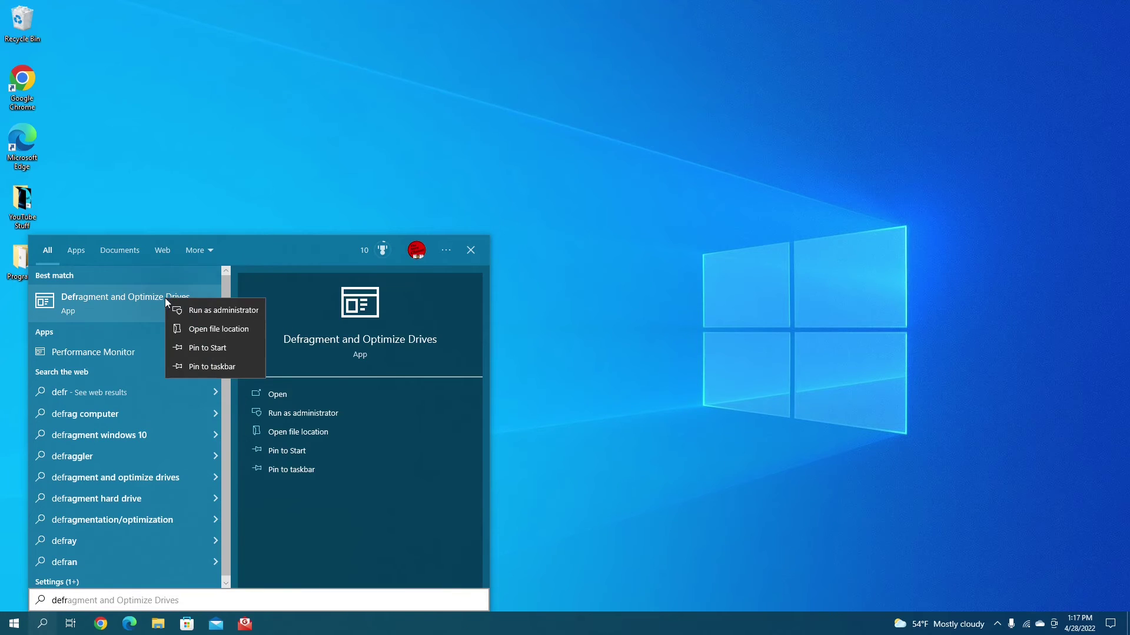
left_click(216, 348)
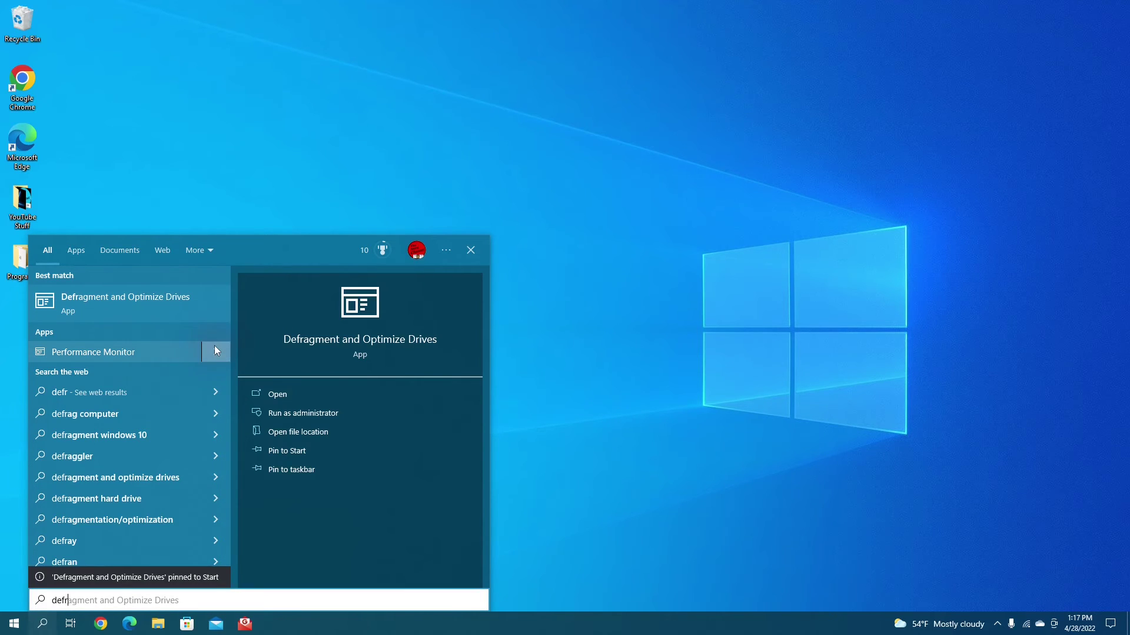
Step: Move the Defragment Start tile beside Microsoft Edge and pin it to the taskbar
key("super")
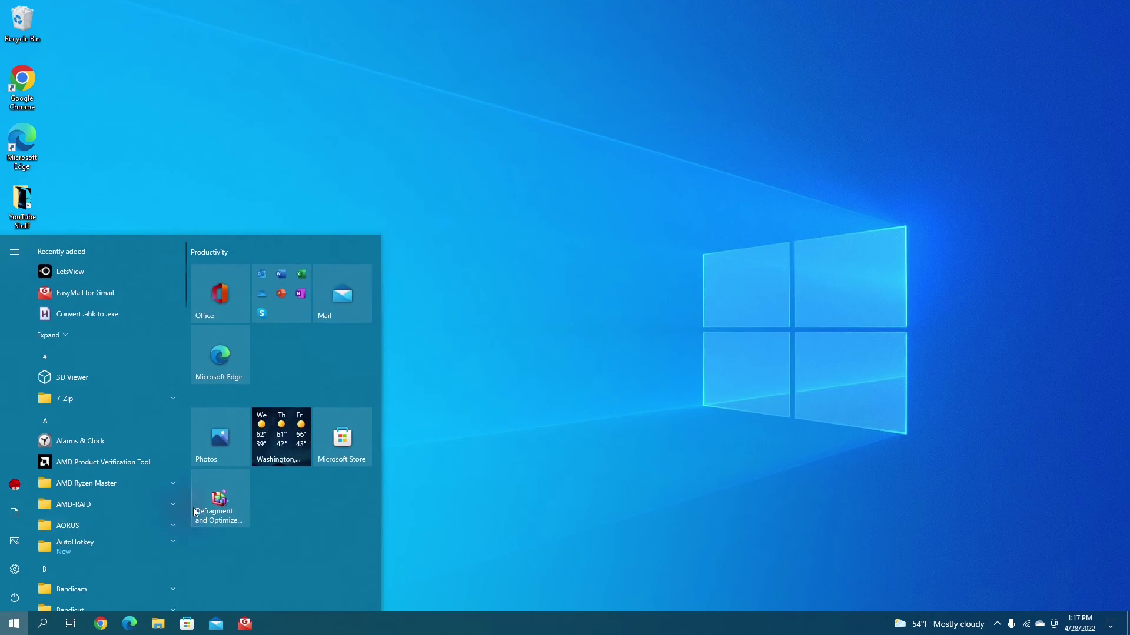
left_click_drag(234, 500, 306, 359)
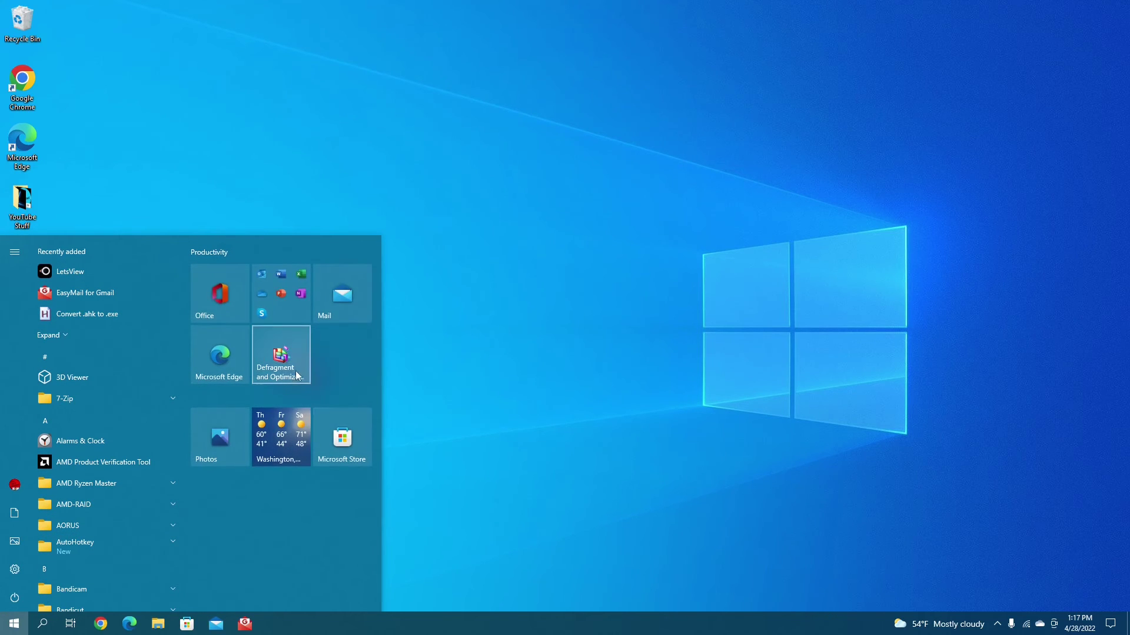
right_click(284, 360)
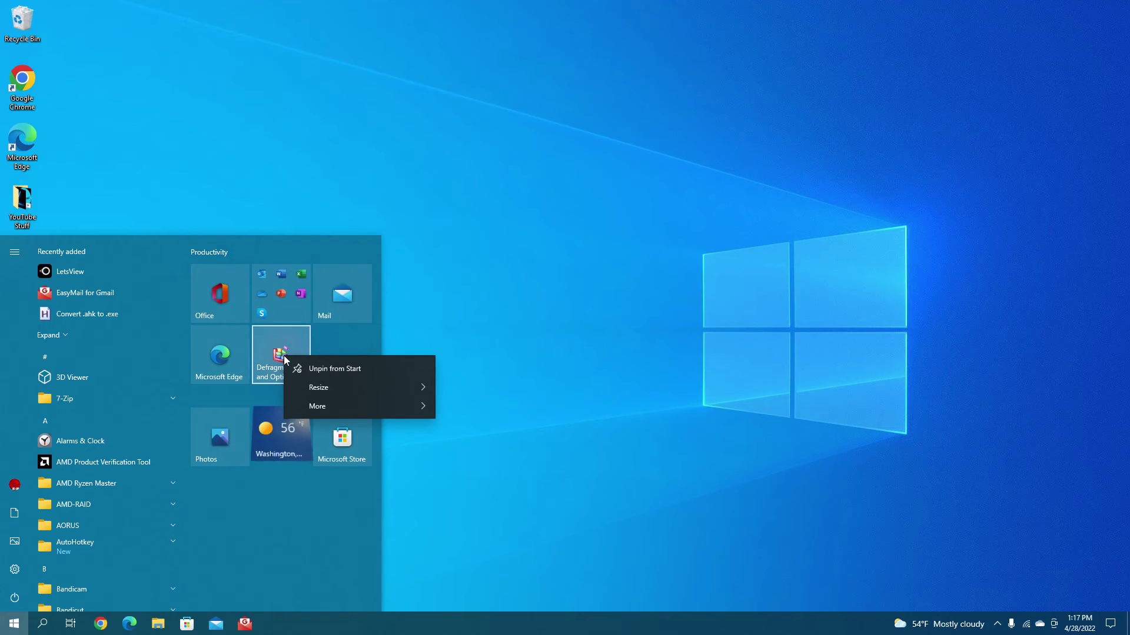
mouse_move(324, 408)
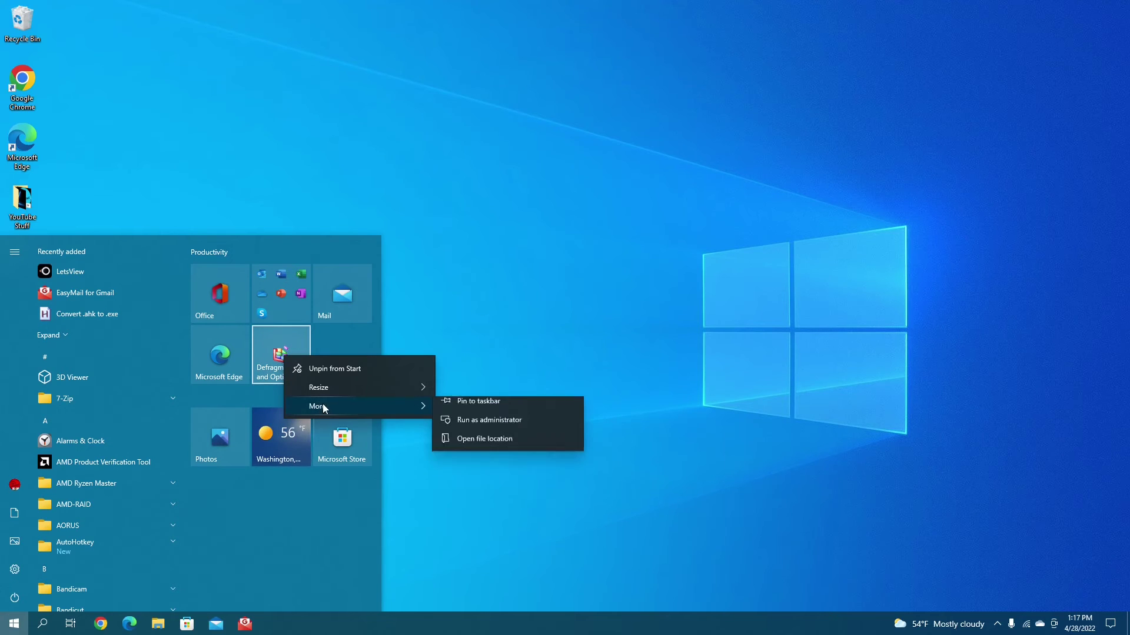
left_click(465, 412)
key("Escape")
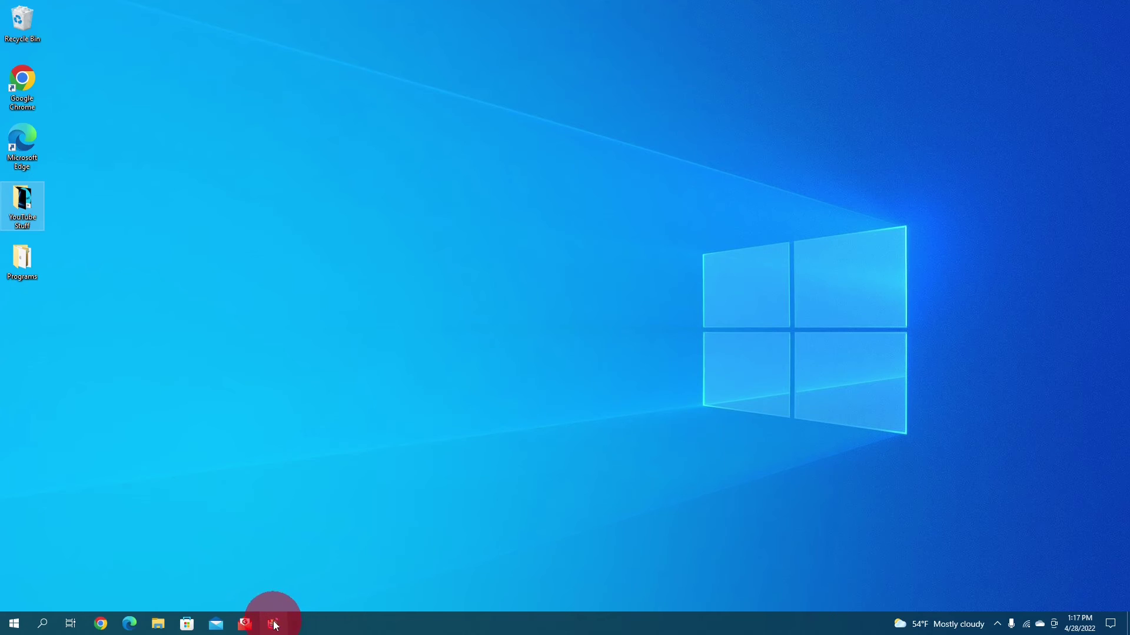
mouse_move(272, 629)
left_mouse_down()
mouse_move(458, 629)
mouse_move(266, 626)
left_mouse_up()
Step: Open the file location of the Defragment and Optimize Drives tile
left_click(13, 624)
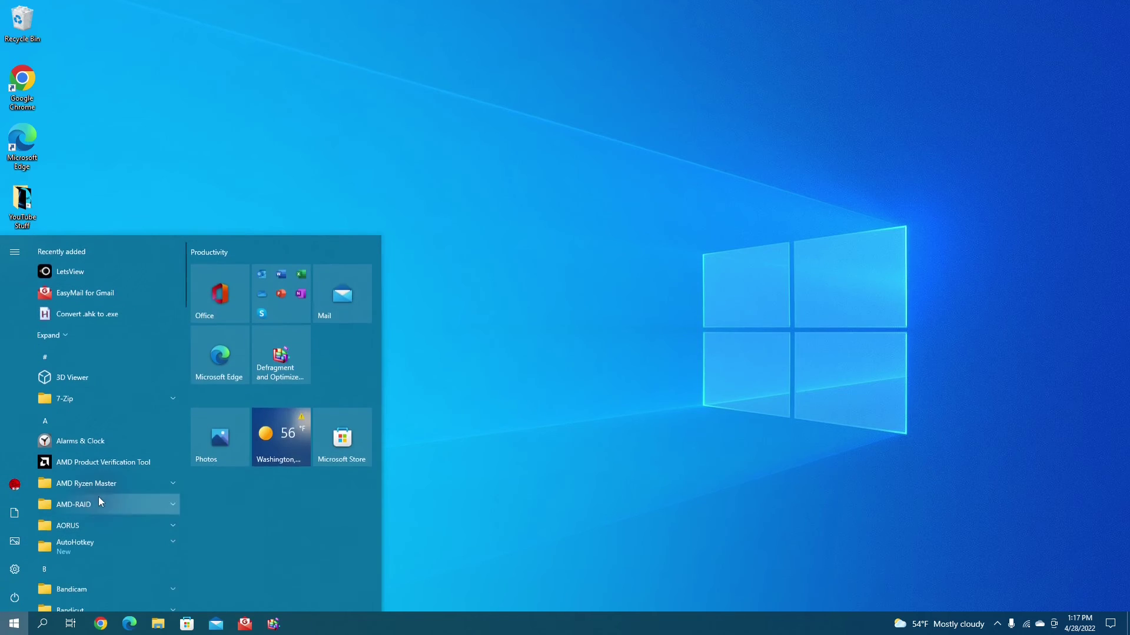
right_click(289, 362)
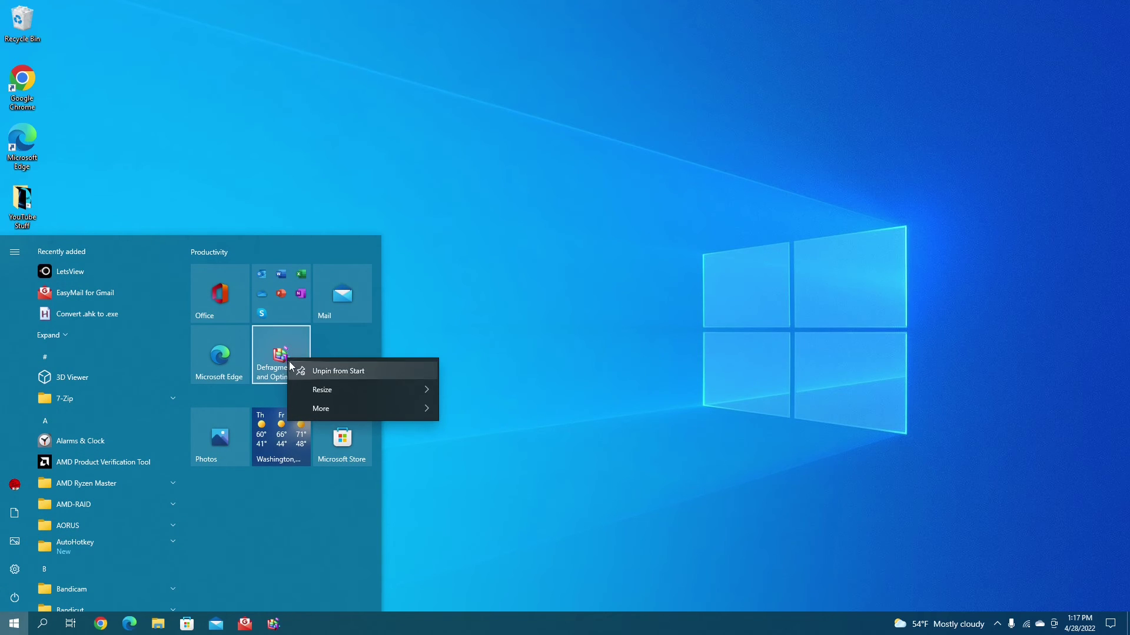
mouse_move(328, 408)
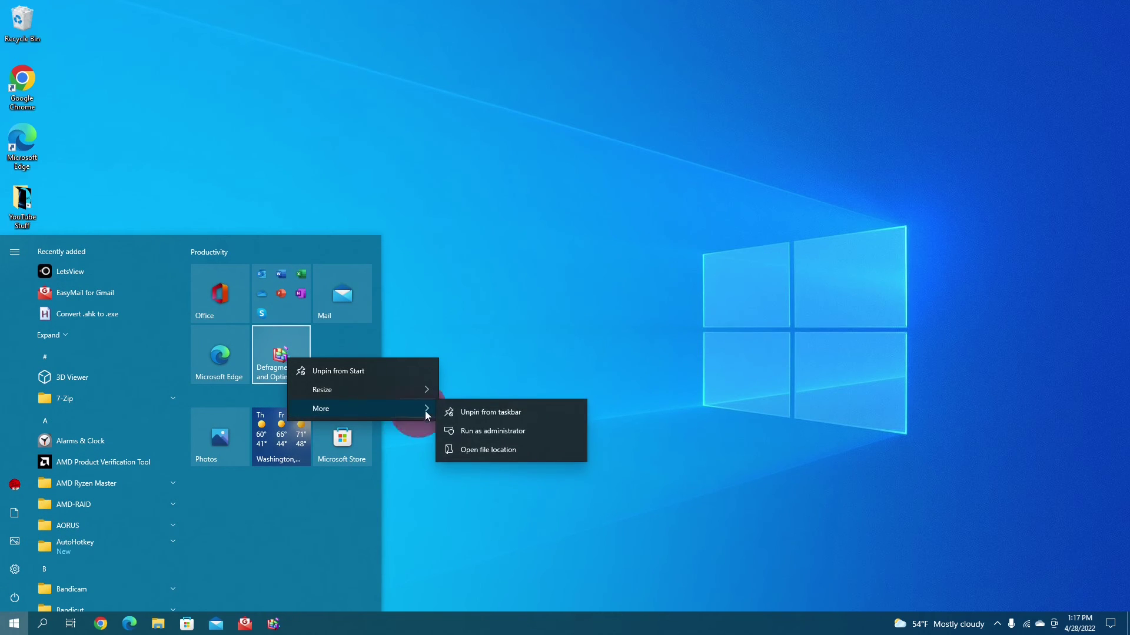
left_click(480, 450)
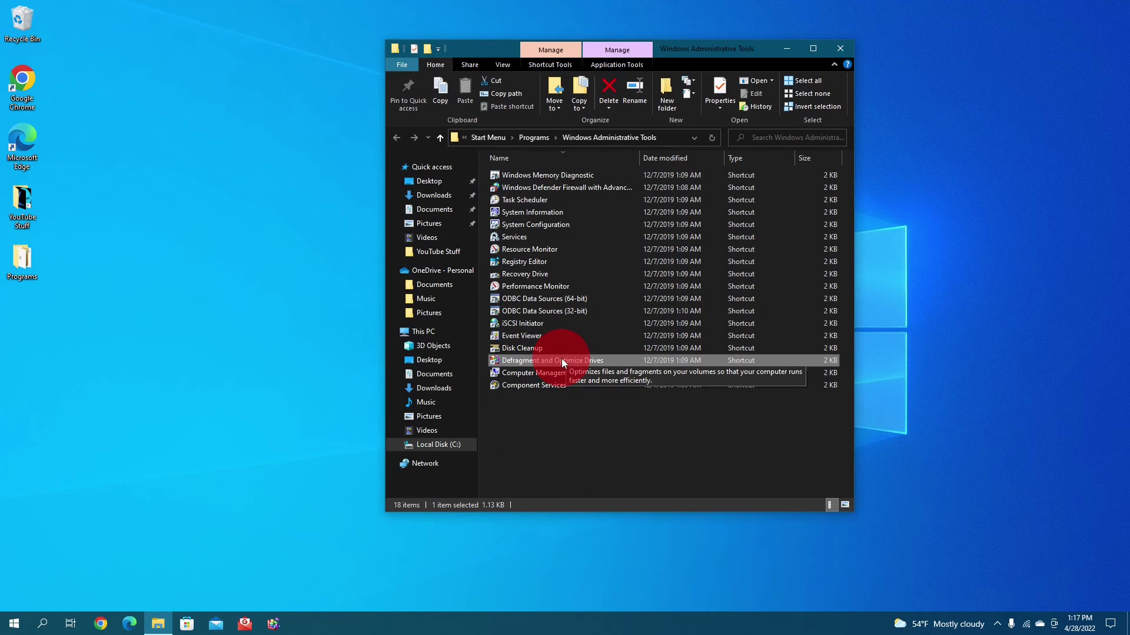
Step: Send the Defragment and Optimize Drives shortcut to Desktop (create shortcut)
right_click(562, 360)
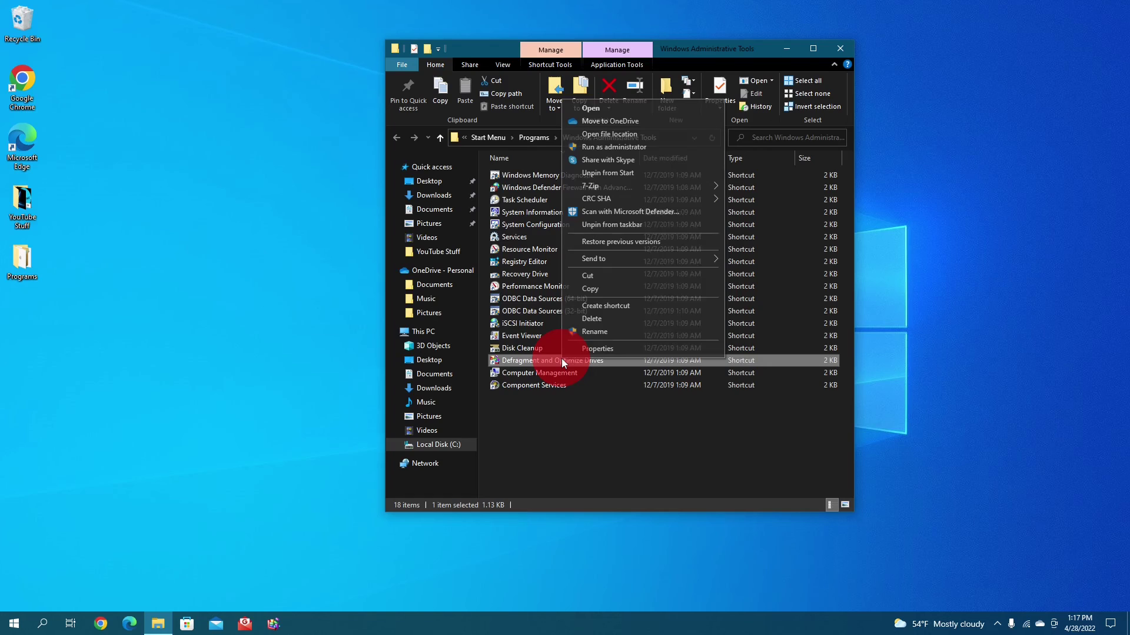
mouse_move(616, 260)
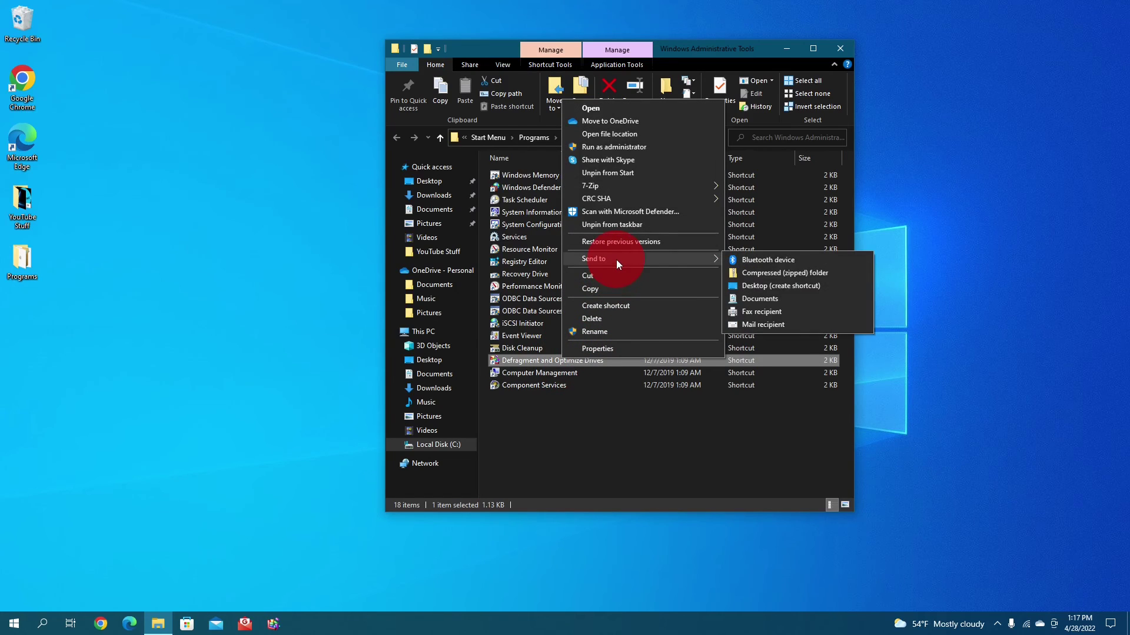
left_click(751, 287)
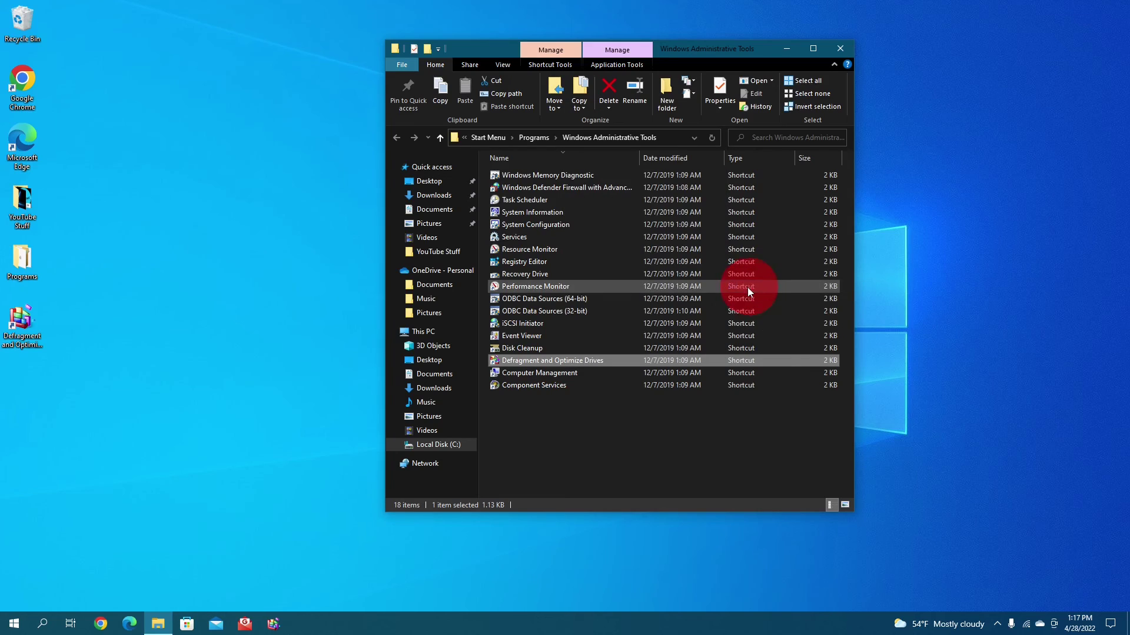
Step: Close the Administrative Tools folder, then test the desktop shortcut by opening and closing Optimize Drives
left_click(840, 49)
right_click(14, 340)
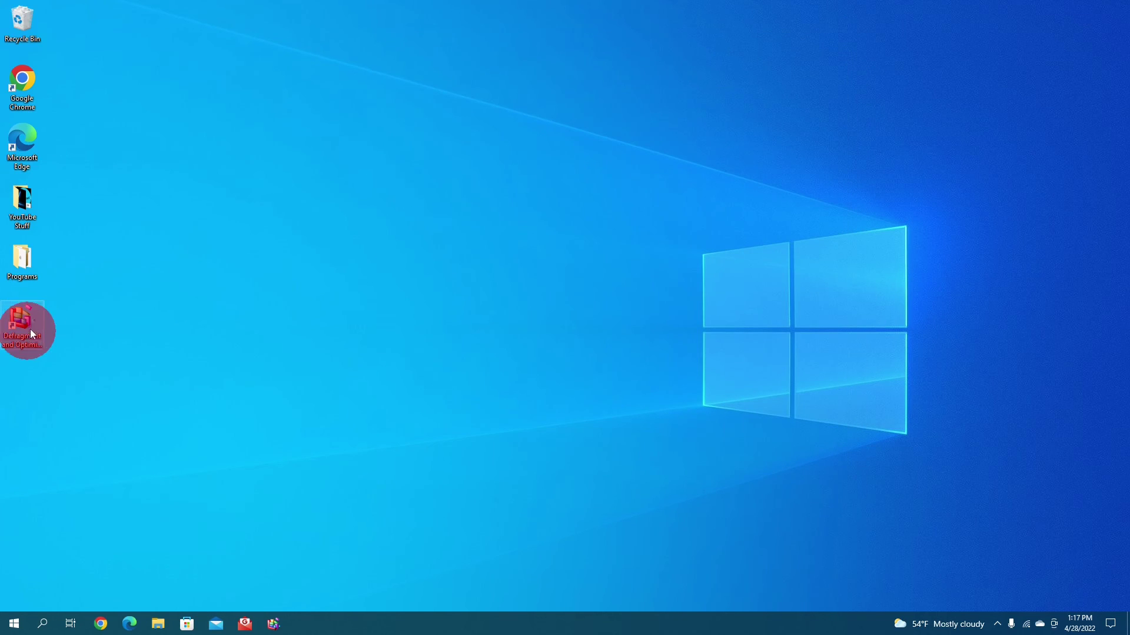
double_click(28, 319)
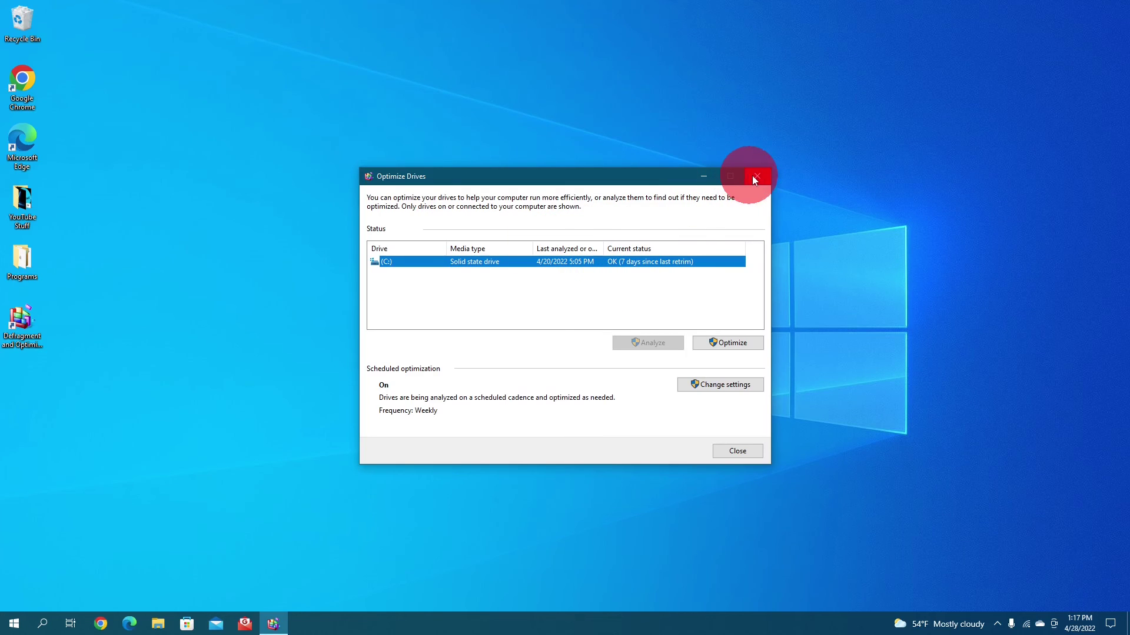
left_click(754, 177)
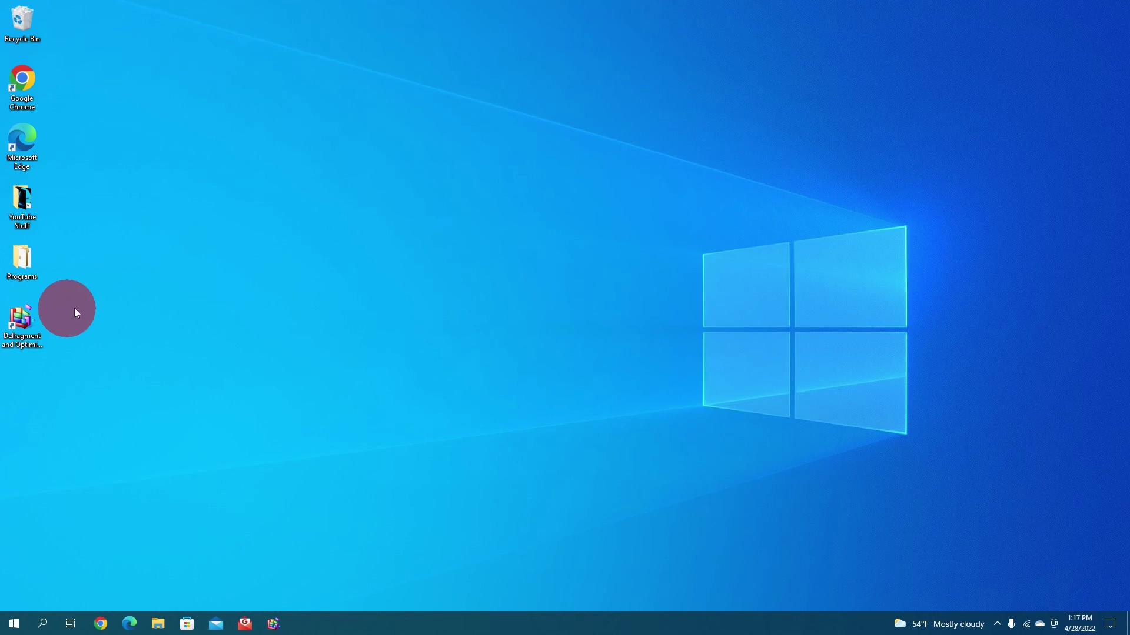
Step: Unpin Defragment and Optimize Drives from both the taskbar and the Start menu
right_click(40, 316)
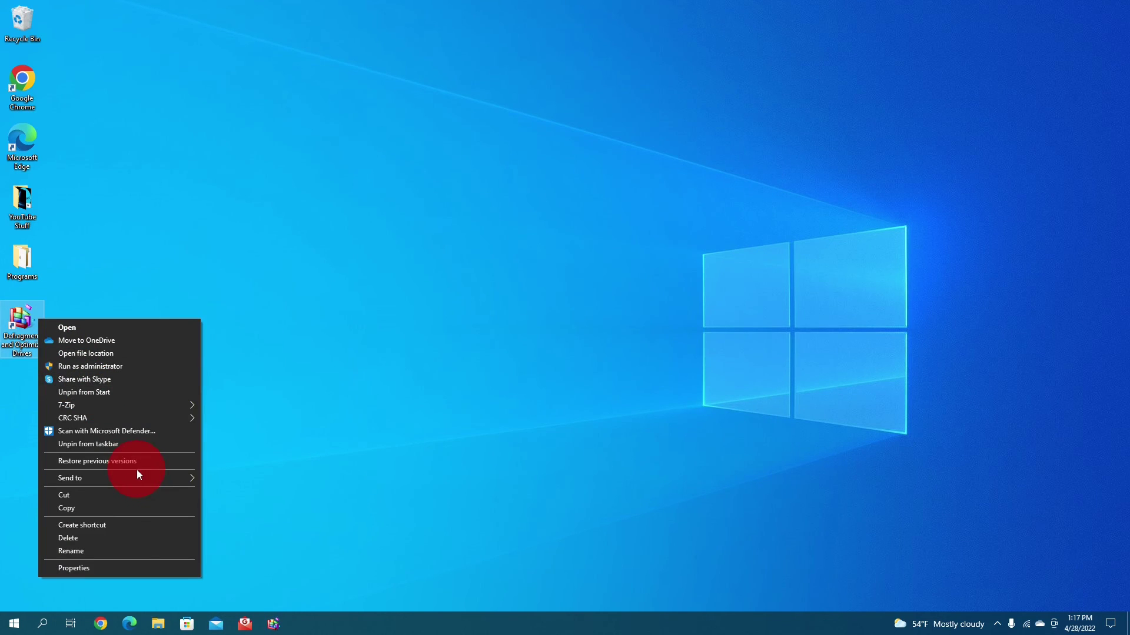
left_click(304, 548)
right_click(273, 622)
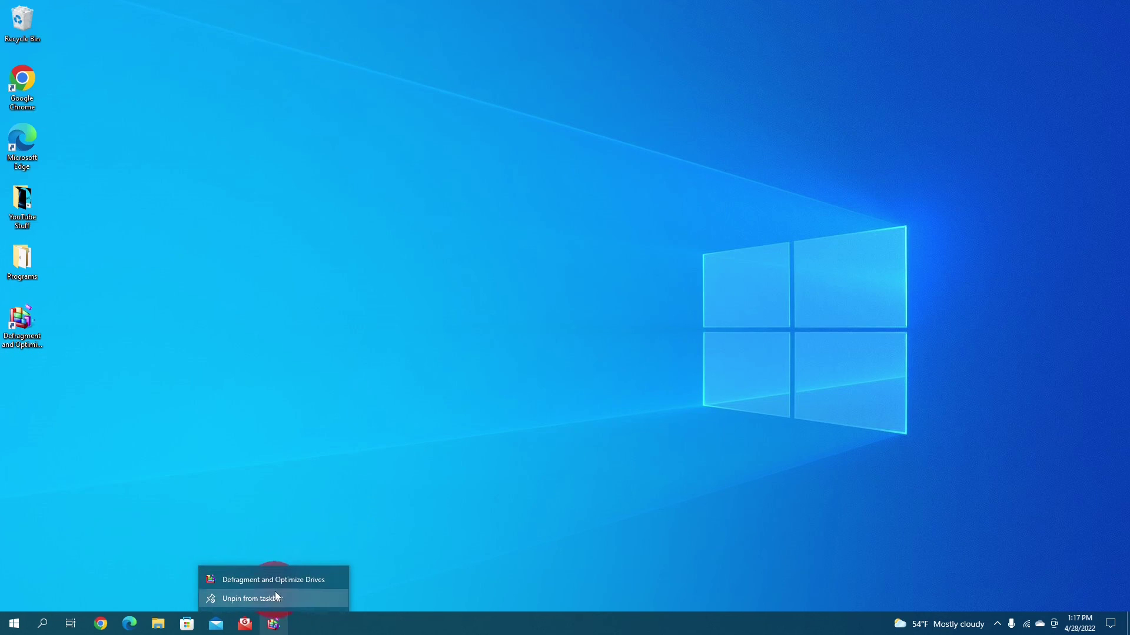
left_click(274, 597)
left_click(13, 622)
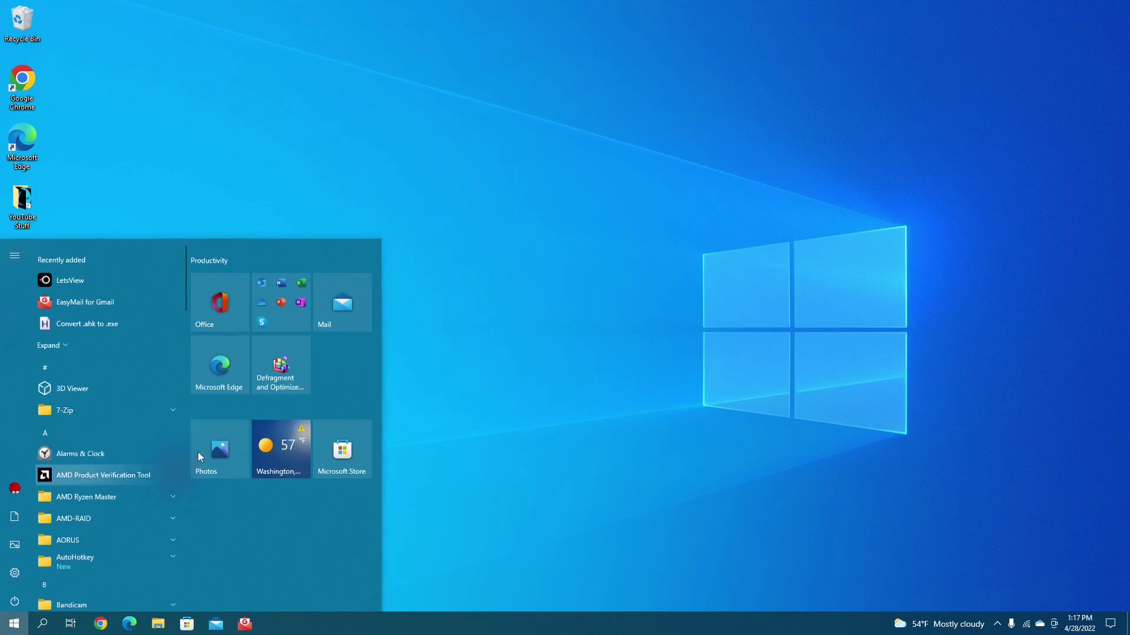
right_click(286, 356)
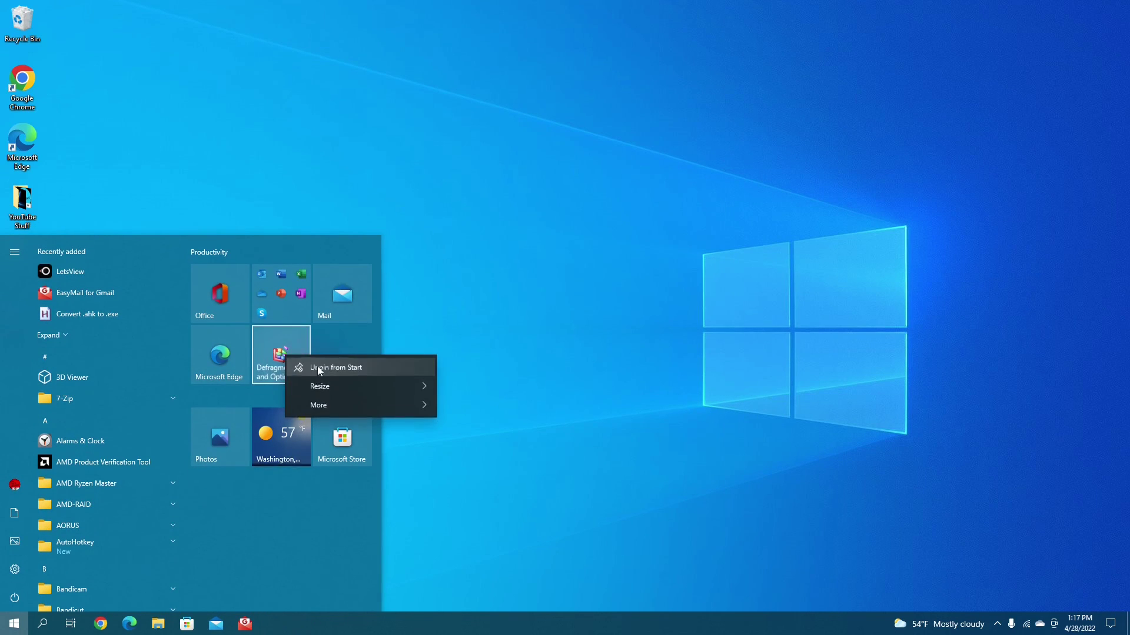
left_click(348, 372)
left_click(510, 361)
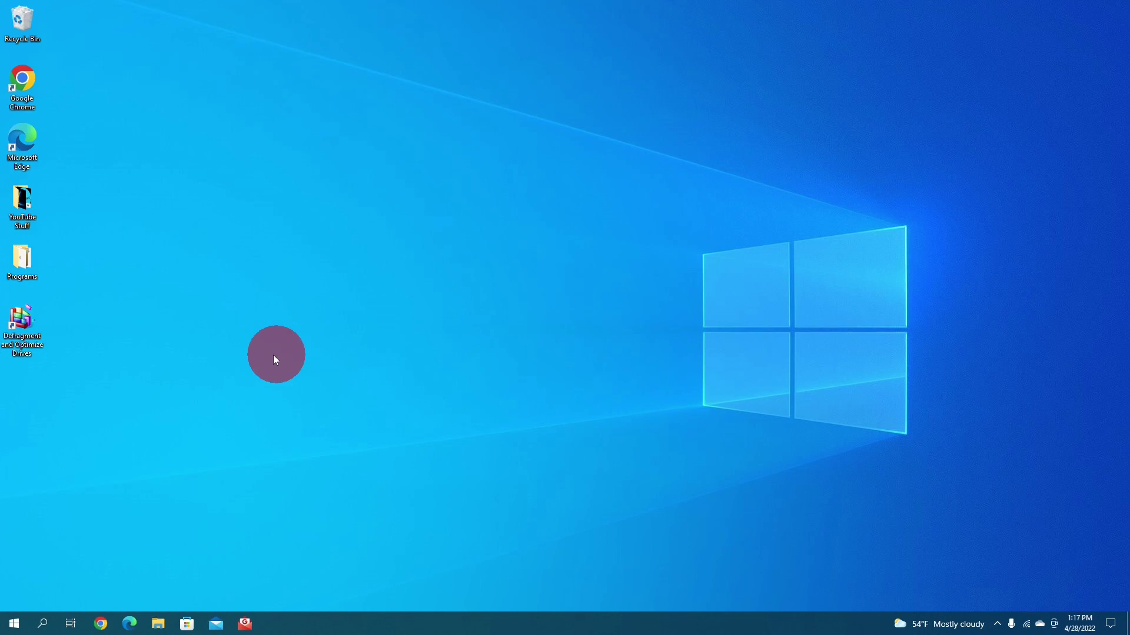